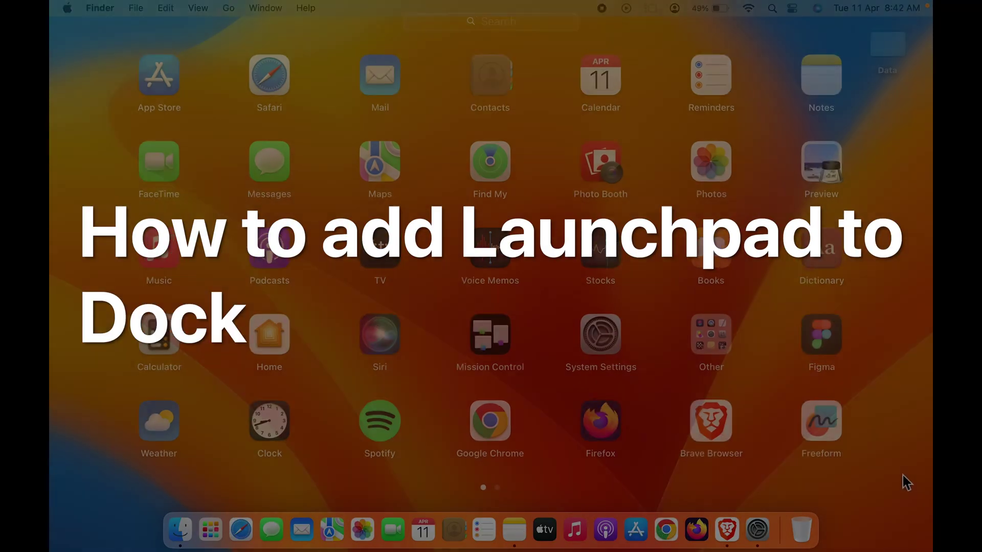
Step: Dismiss Launchpad, reopen it from the Dock, then dismiss it again to the desktop
click(903, 475)
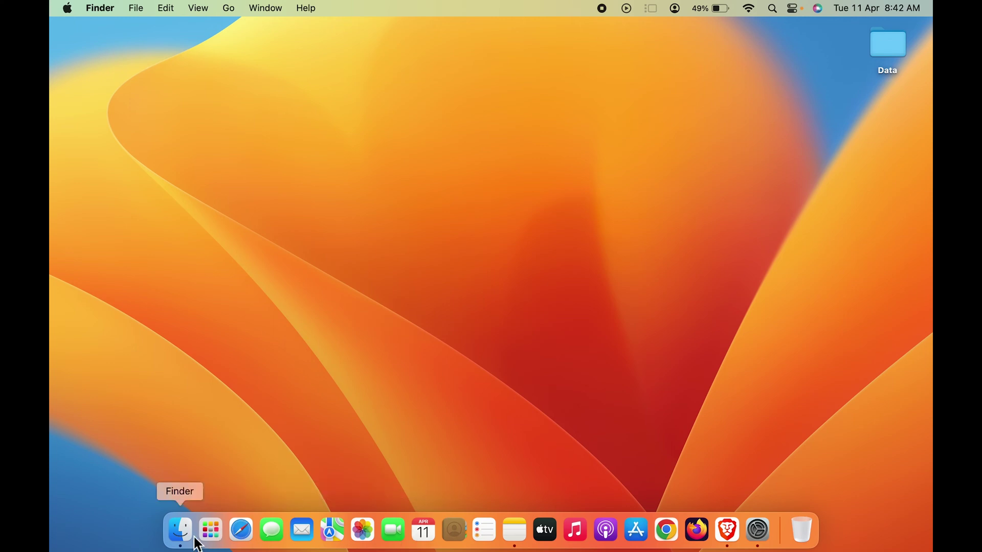
click(210, 530)
click(909, 466)
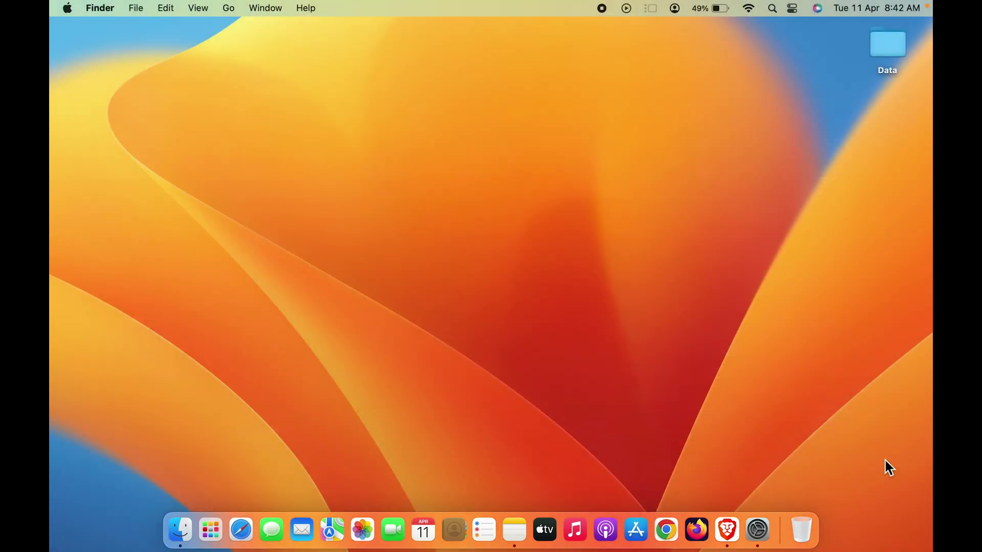
Step: Remove the Launchpad icon from the Dock via its context menu
right_click(210, 530)
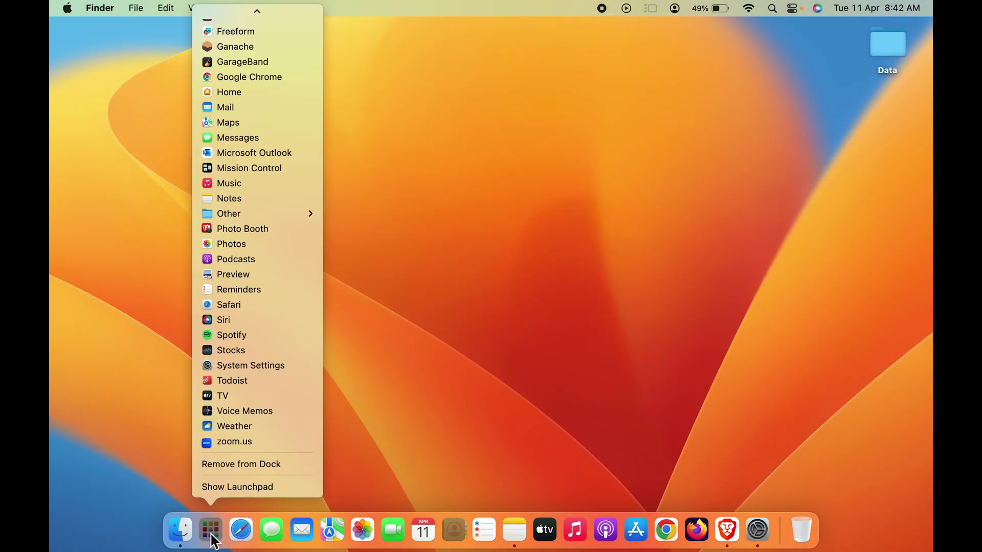
click(216, 457)
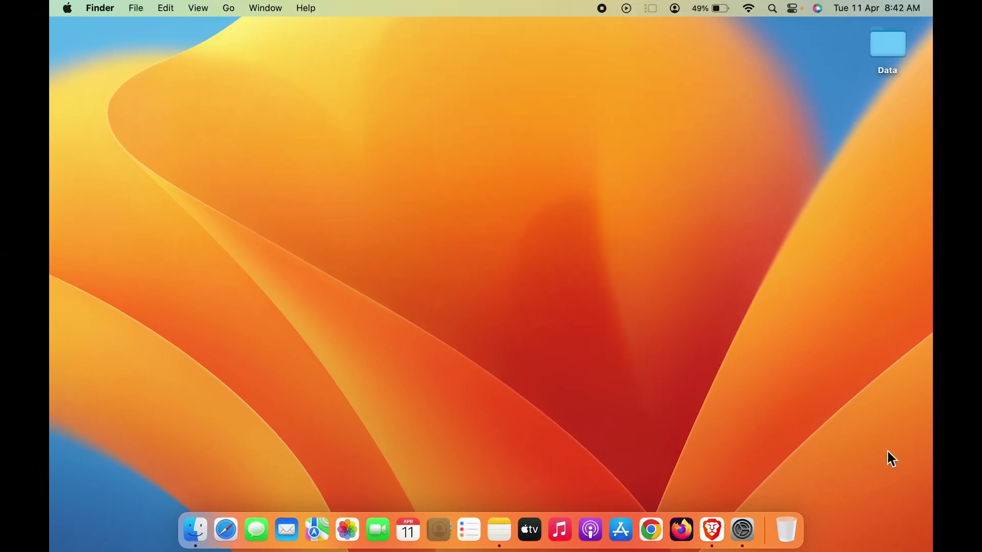
Step: Open a Finder window on the Applications folder
click(200, 529)
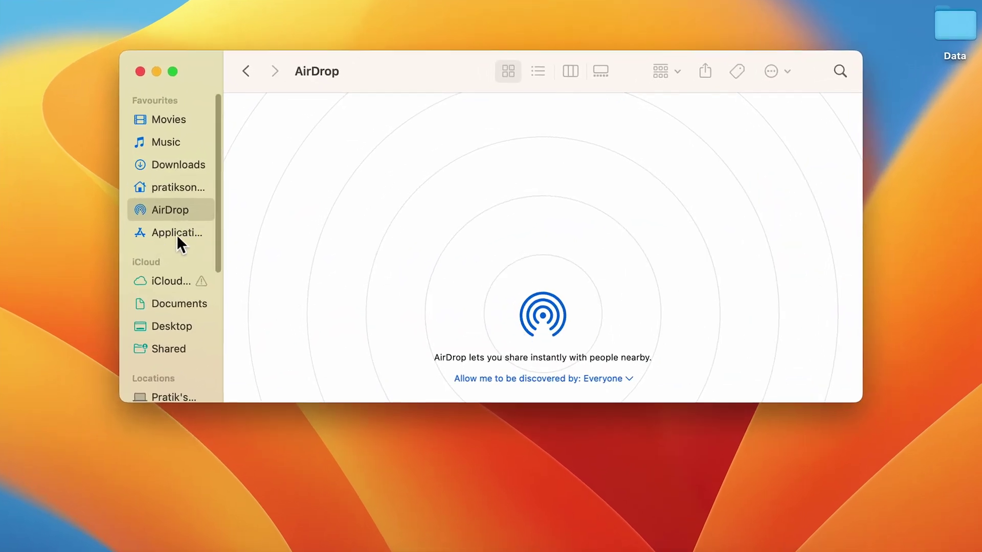
click(174, 234)
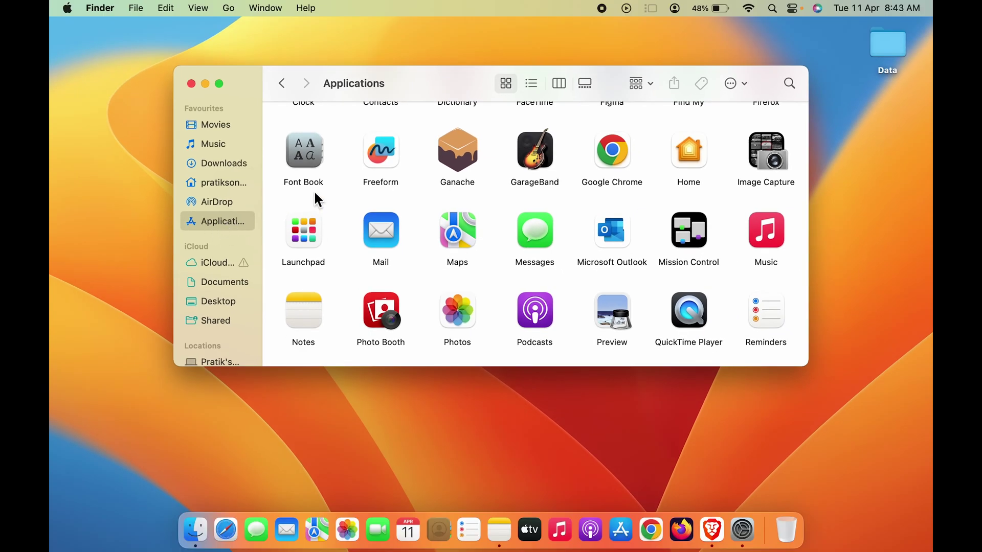
scroll(322, 181, up, 2)
scroll(318, 146, down, 5)
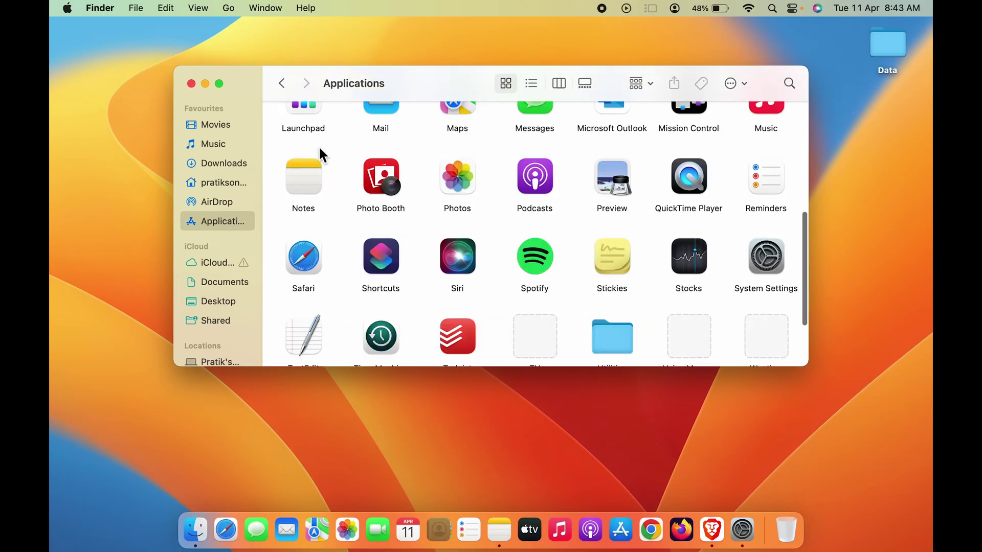
scroll(318, 146, down, 3)
scroll(318, 146, down, 2)
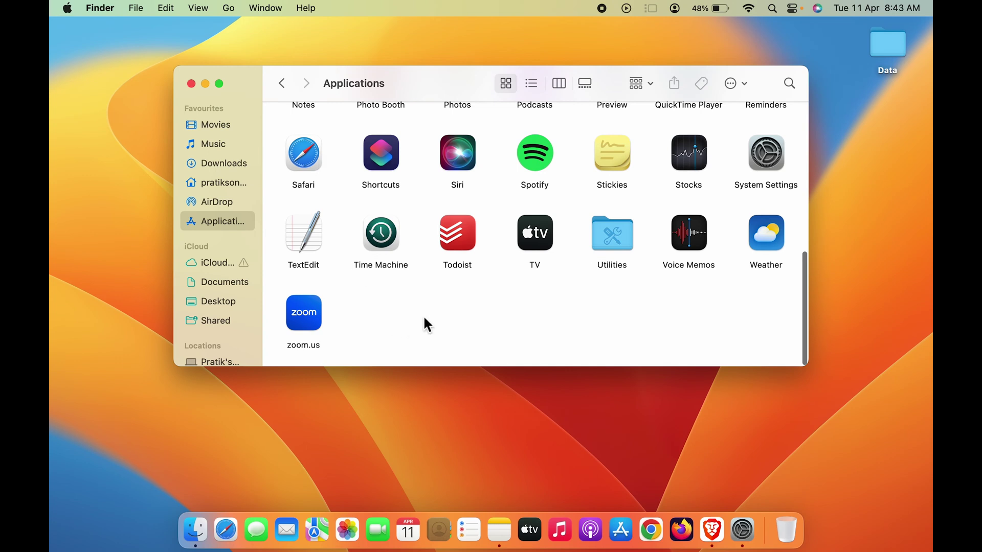
scroll(427, 325, up, 3)
scroll(427, 325, up, 5)
scroll(427, 325, up, 2)
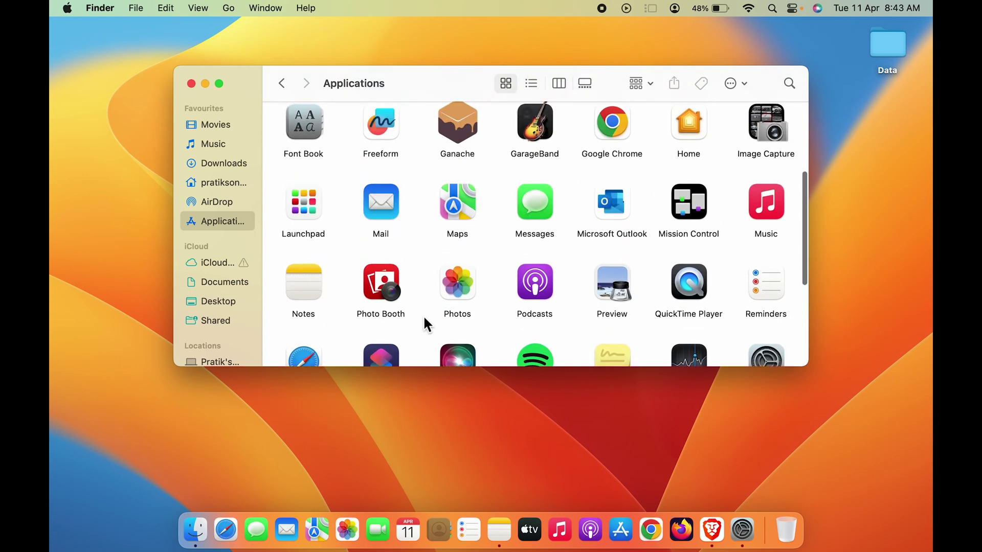
scroll(276, 253, up, 1)
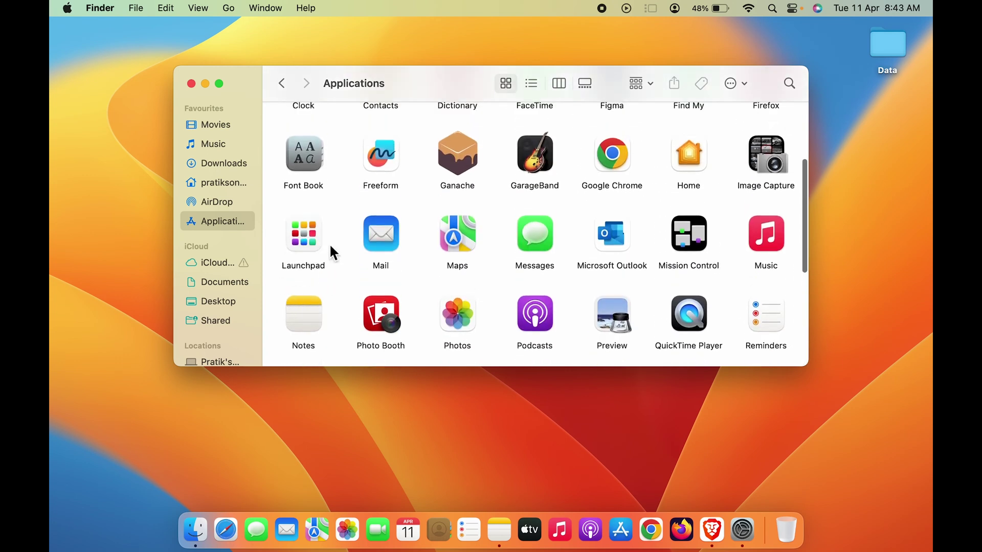
Step: Drag the Launchpad app from Applications into the Dock beside Finder
click(310, 266)
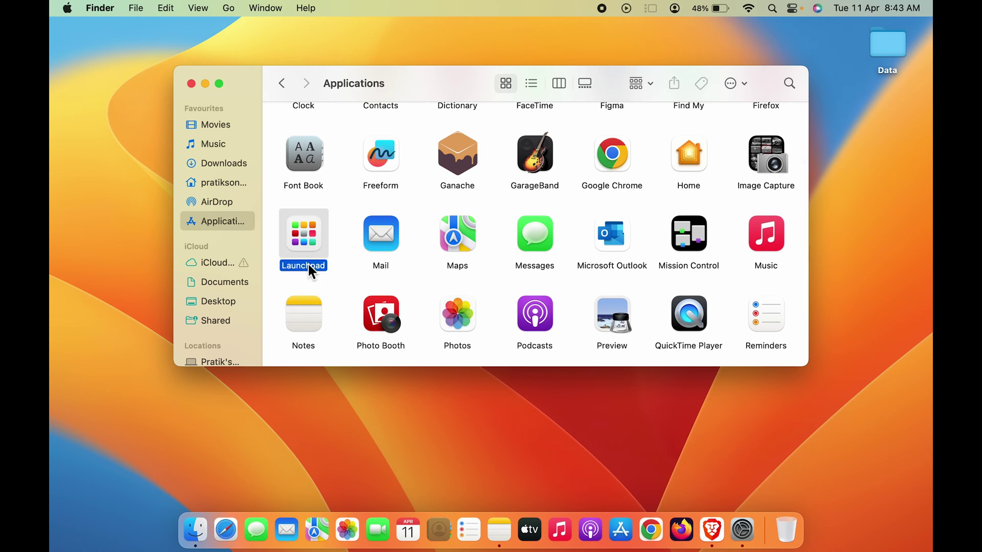
mouse_move(311, 271)
mouse_down()
mouse_move(234, 536)
mouse_move(264, 531)
mouse_move(212, 533)
mouse_up()
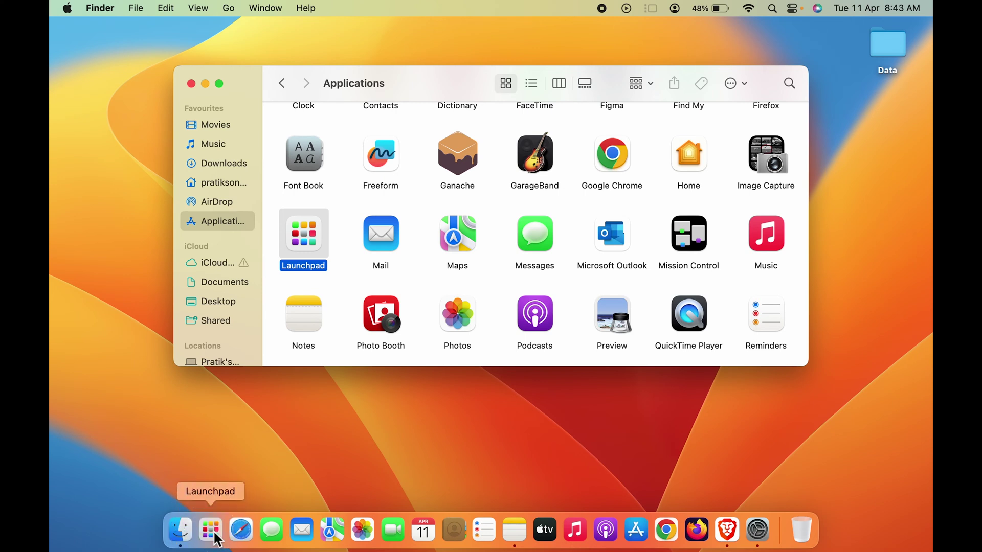
click(283, 419)
Step: Minimize the Applications window, then launch and close Launchpad from the Dock
click(207, 84)
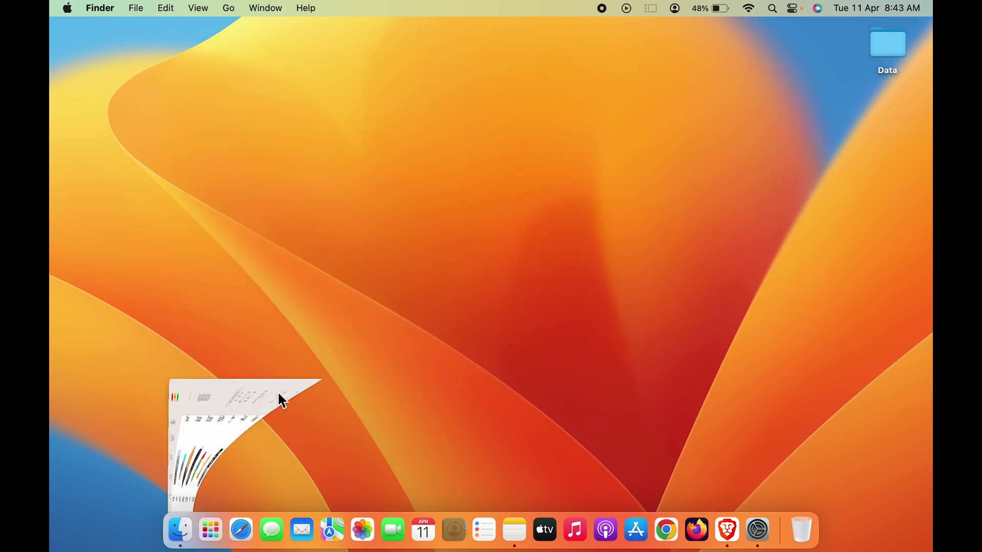
click(211, 530)
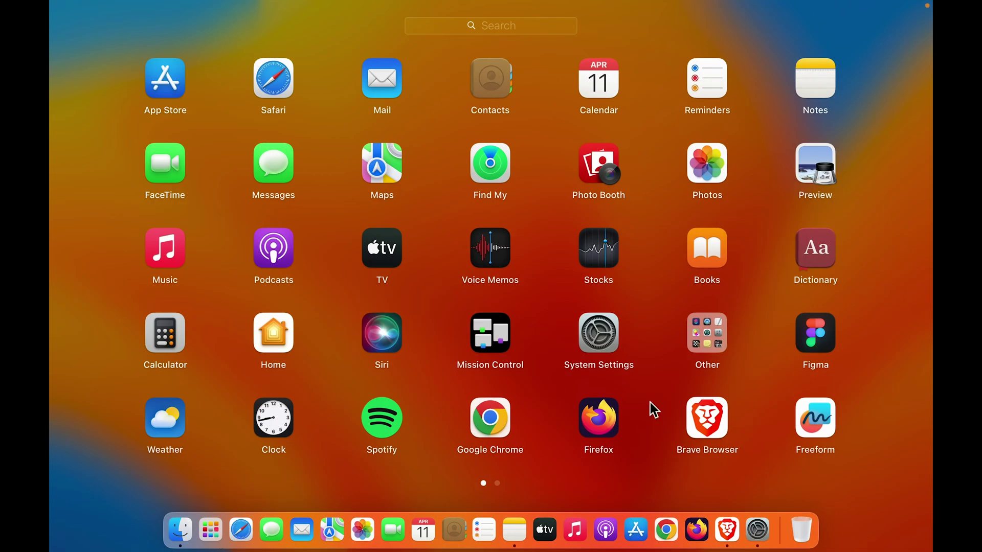
click(910, 418)
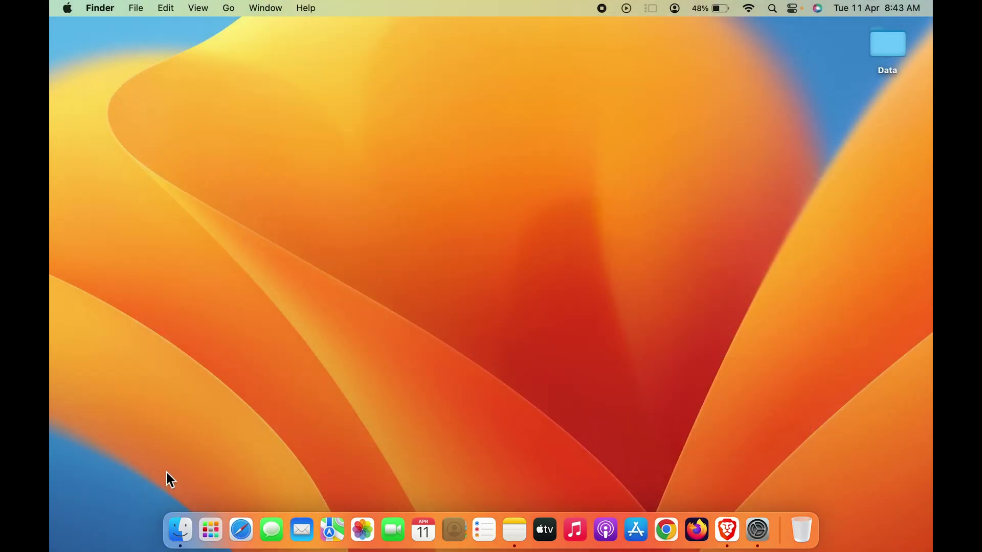
Step: Restore the minimized Applications window and open Finder Settings from the Finder menu
click(179, 530)
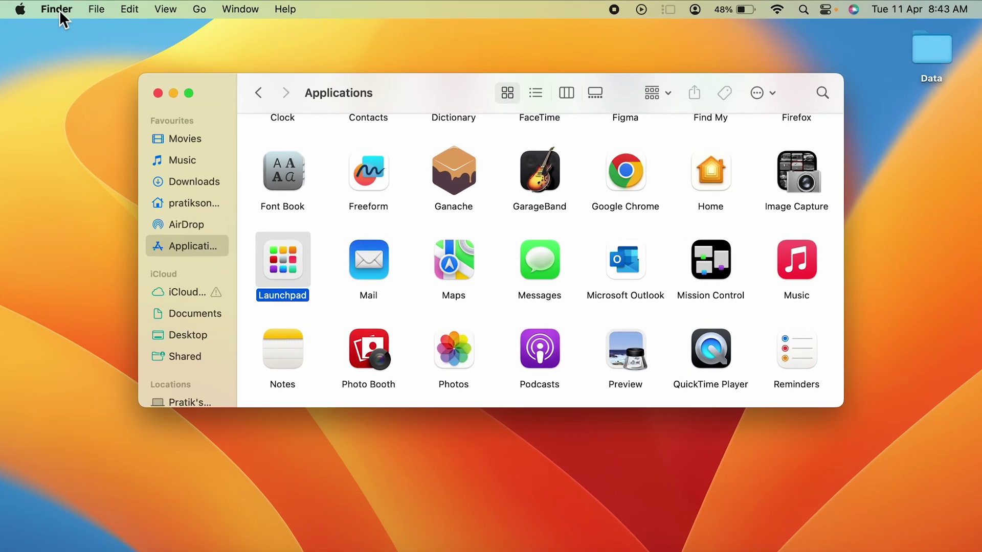
click(61, 10)
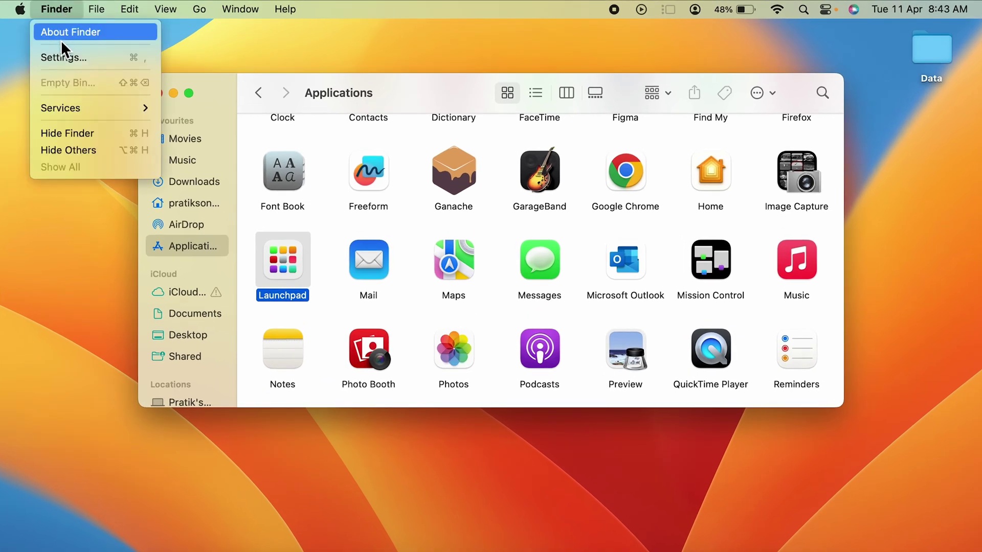
click(68, 58)
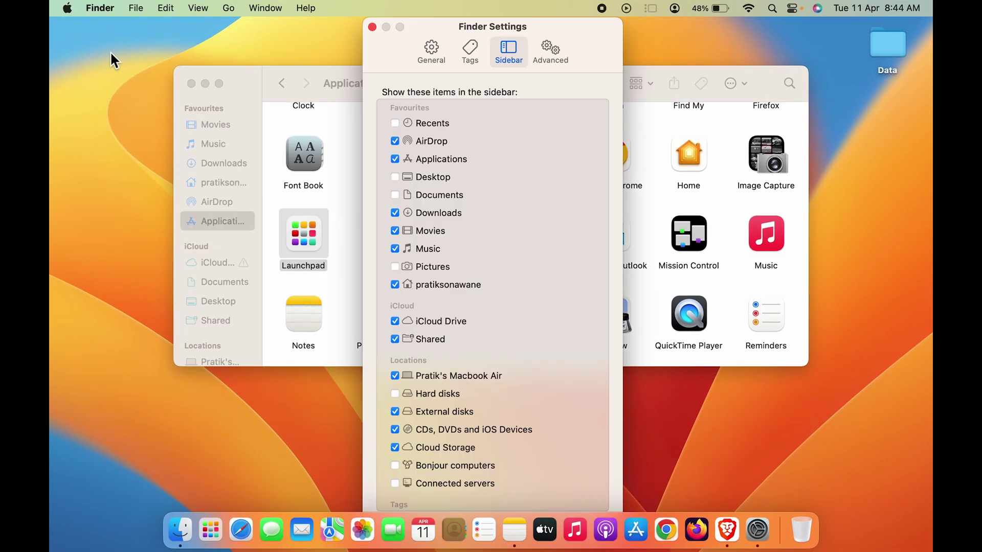
click(395, 159)
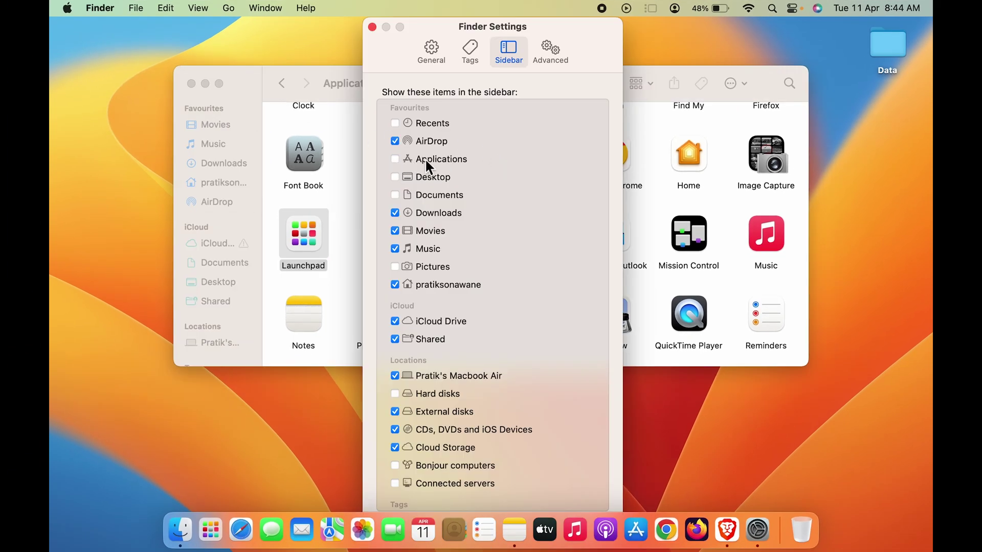
click(398, 157)
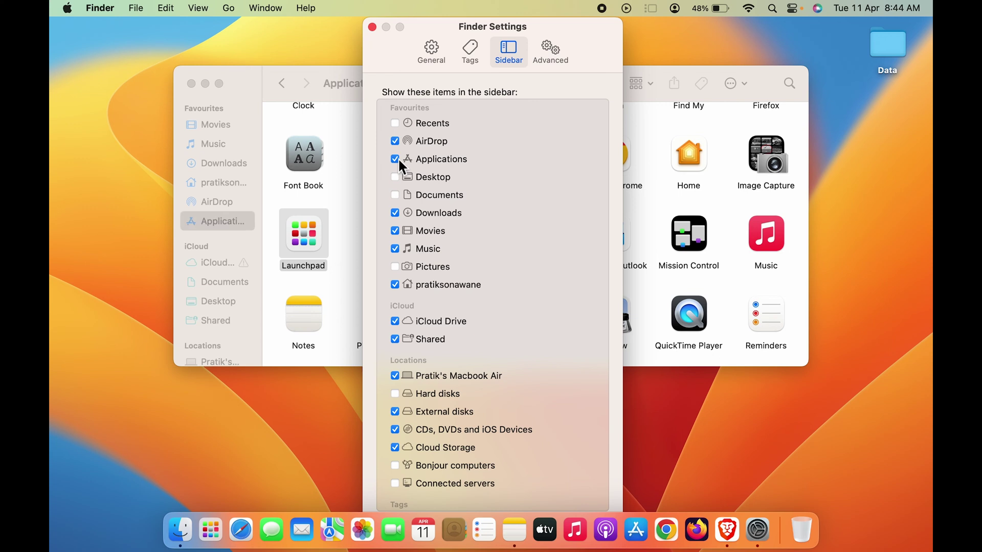
click(398, 158)
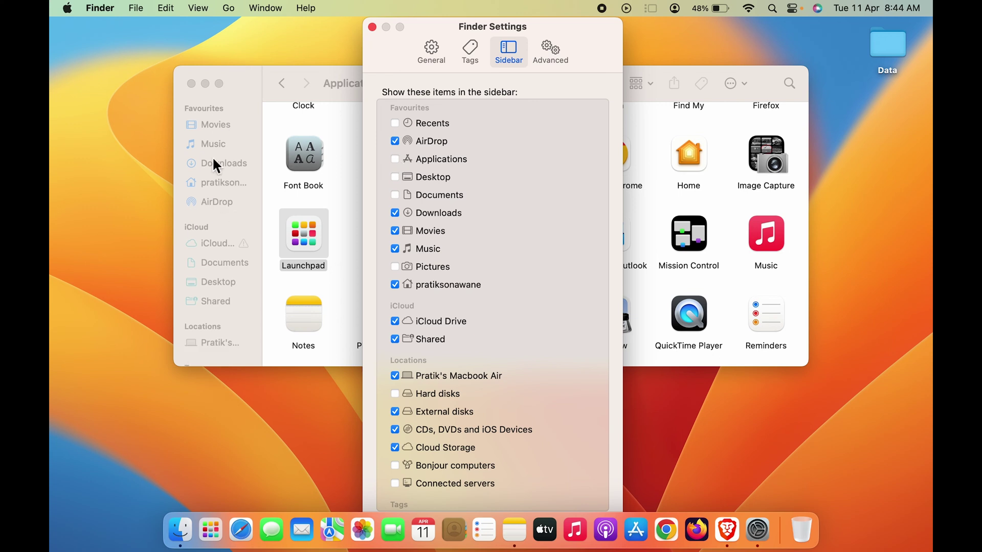
click(395, 159)
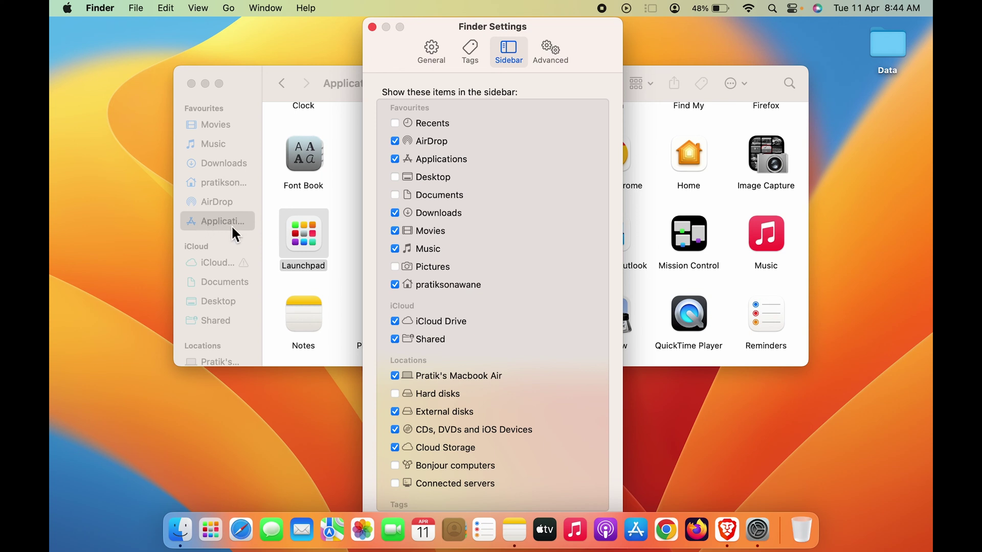
click(99, 8)
click(428, 32)
click(372, 27)
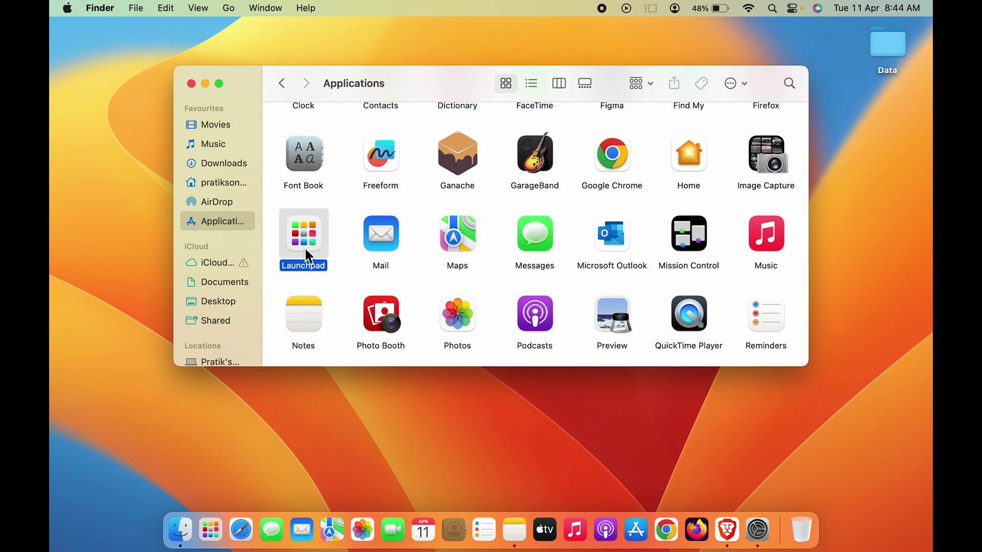
Step: Minimize the Finder Applications window to the Dock
click(204, 83)
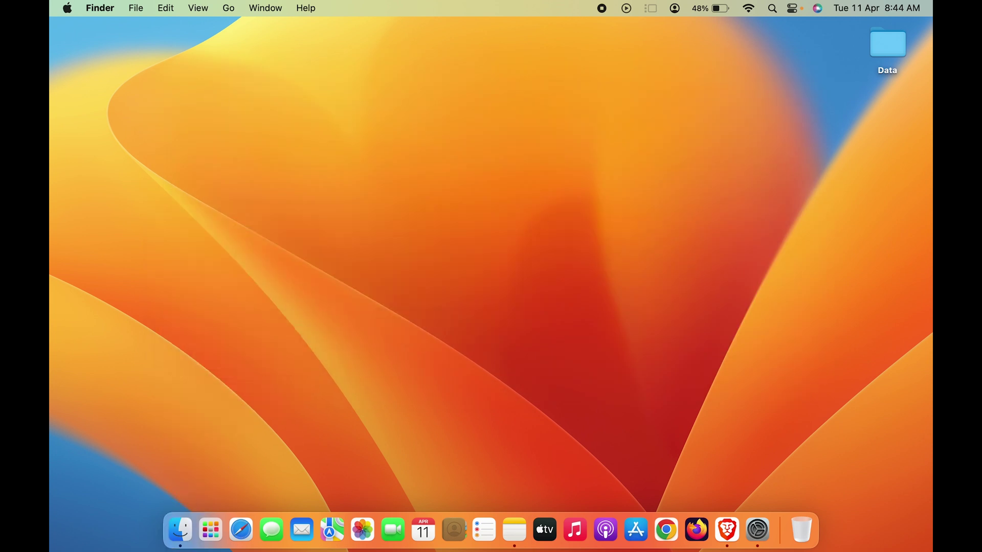